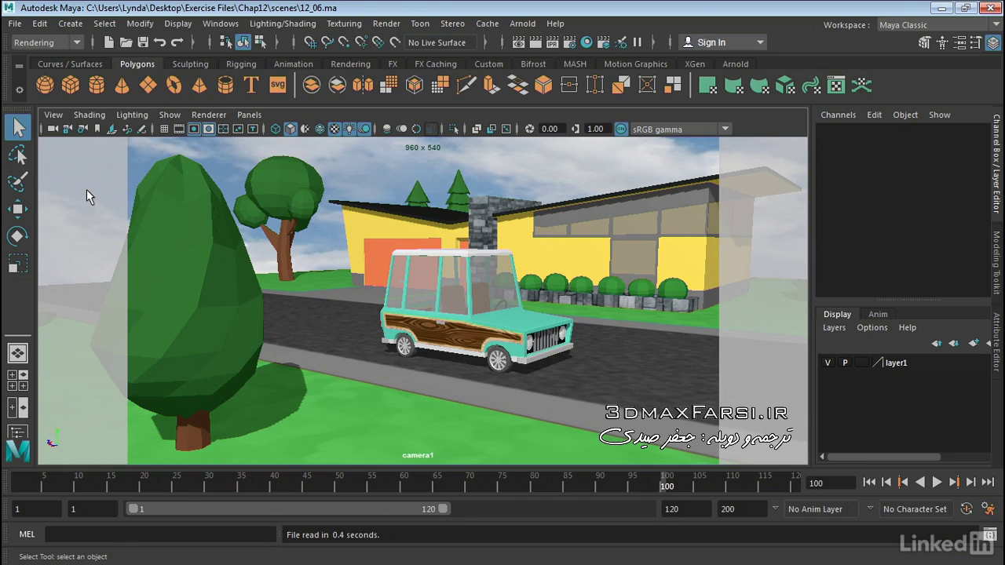
# Select camera1 through the viewport's View menu and open its Camera Attribute Editor
pyautogui.click(50, 114)
pyautogui.click(63, 139)
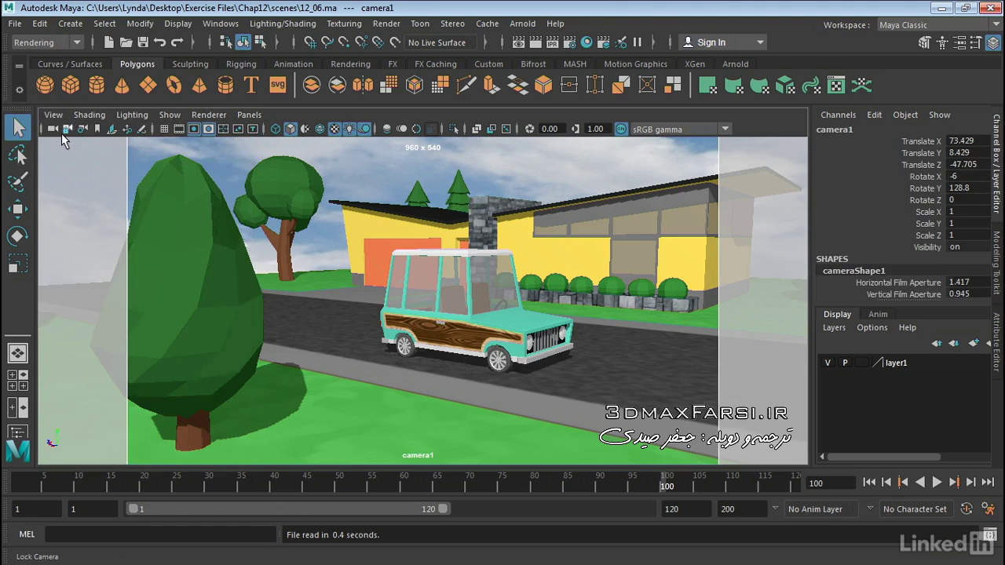
pyautogui.click(52, 115)
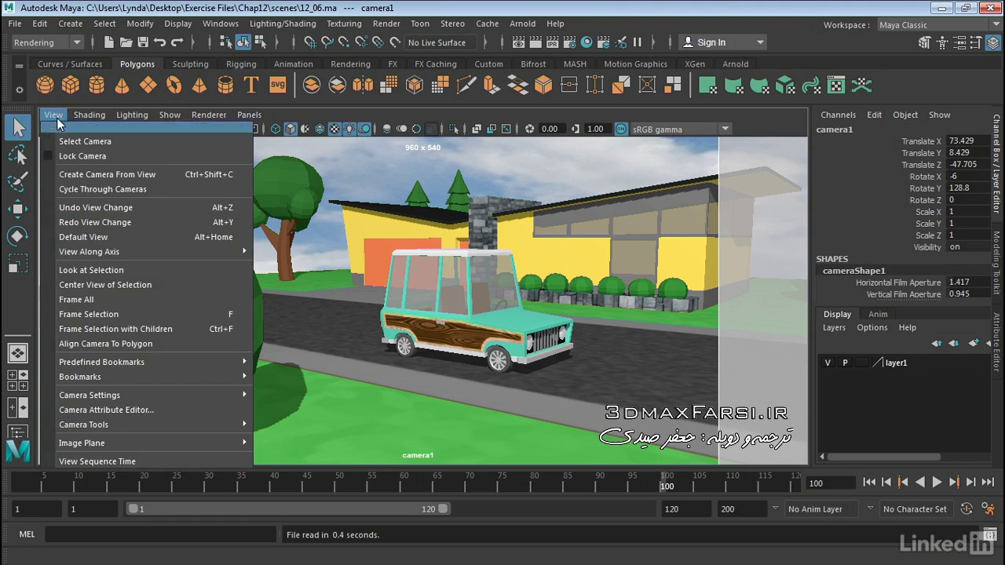
pyautogui.click(79, 411)
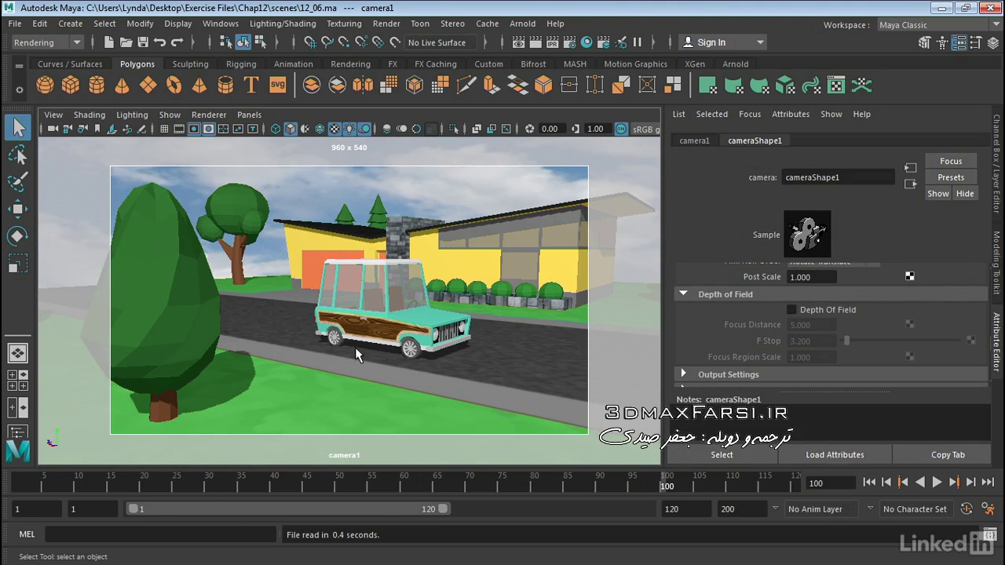
# Expand the Depth of Field section and enable Depth Of Field on cameraShape1
pyautogui.scroll(4, 927, 311)
pyautogui.scroll(3, 926, 311)
pyautogui.scroll(3, 927, 311)
pyautogui.scroll(-3, 927, 310)
pyautogui.scroll(-3, 927, 310)
pyautogui.scroll(-2, 927, 311)
pyautogui.scroll(-2, 927, 311)
pyautogui.scroll(-2, 926, 308)
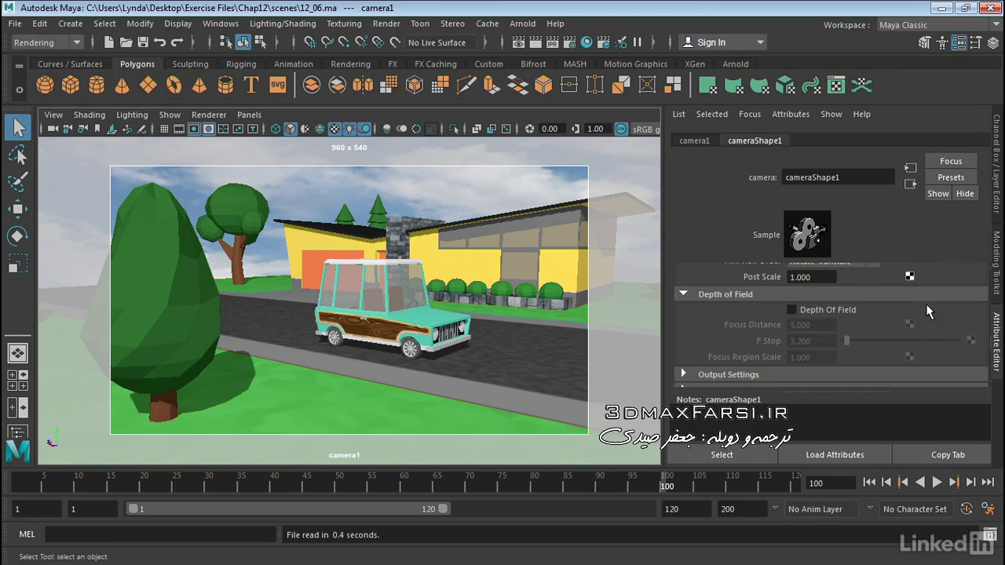
pyautogui.click(683, 294)
pyautogui.click(691, 296)
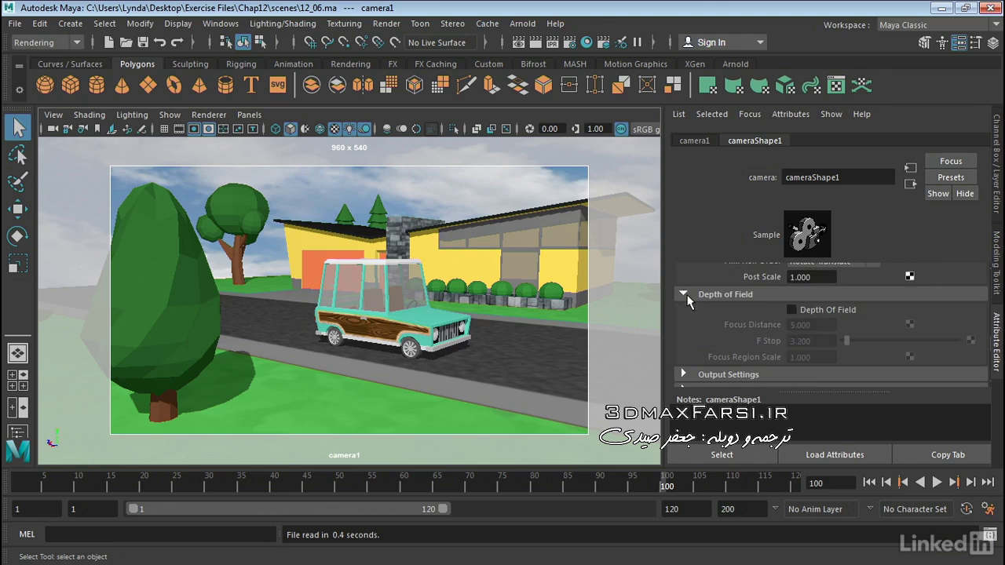
pyautogui.click(792, 311)
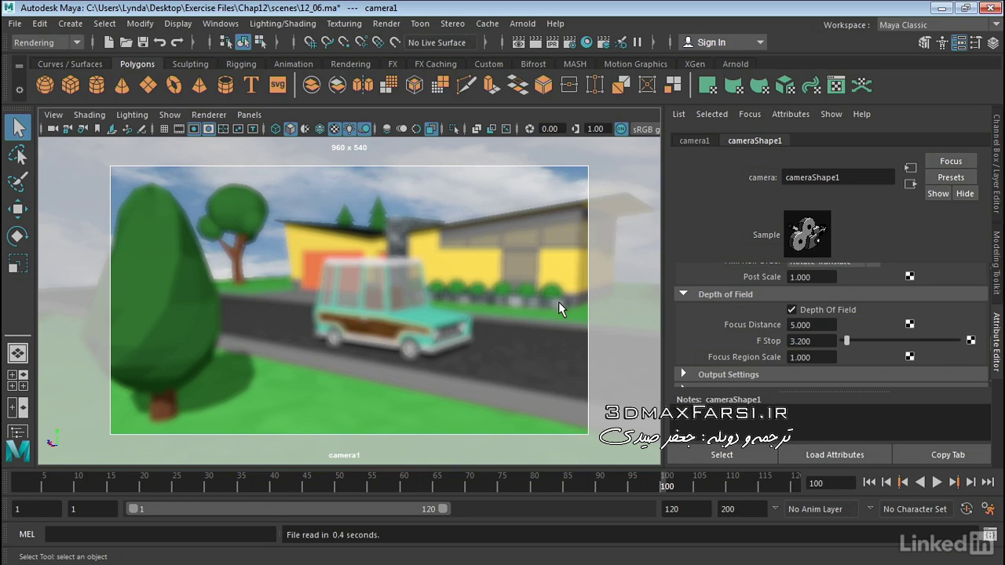
# Select the entire Focus Distance value of 5.000 in cameraShape1 for editing
pyautogui.click(815, 328)
pyautogui.moveTo(815, 328); pyautogui.dragTo(783, 323)
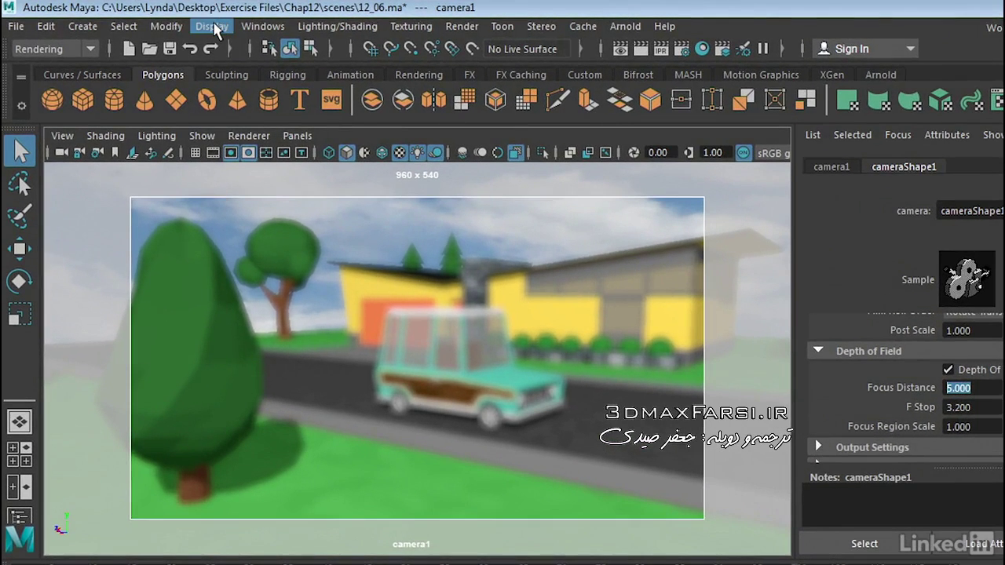
pyautogui.click(213, 26)
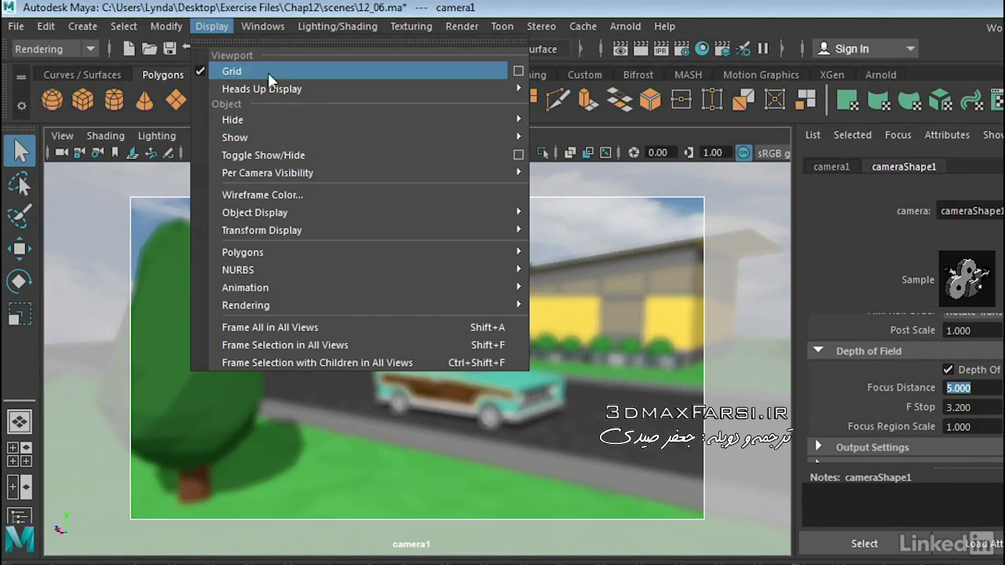
pyautogui.moveTo(261, 89)
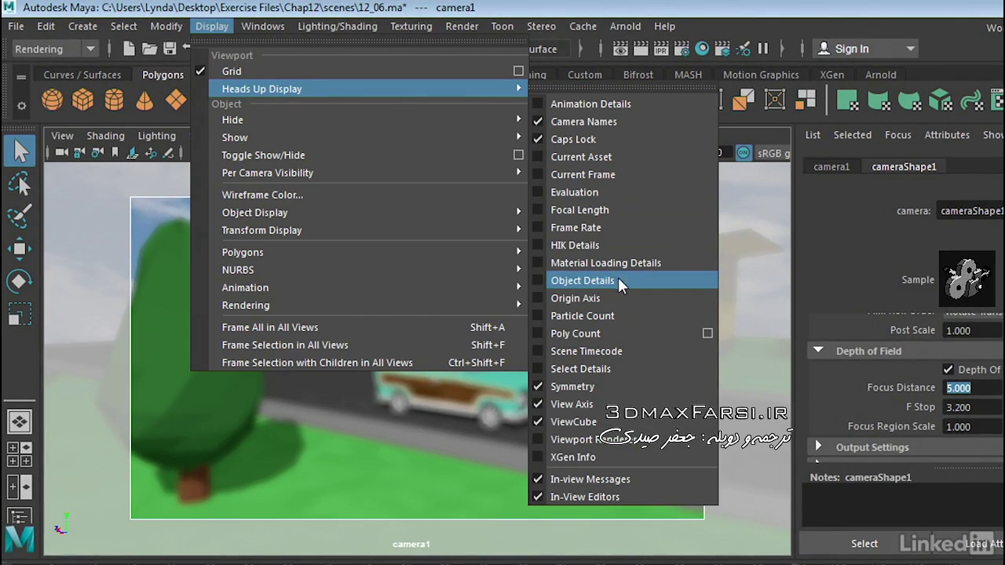
# Turn on the Object Details heads-up display and select the car to read its 41.219 camera distance
pyautogui.click(540, 280)
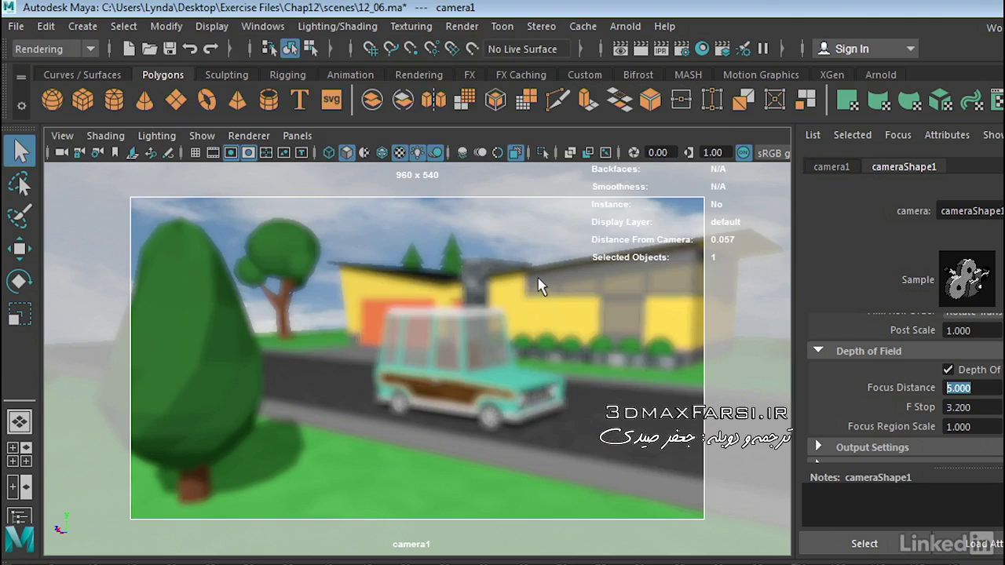
pyautogui.click(475, 330)
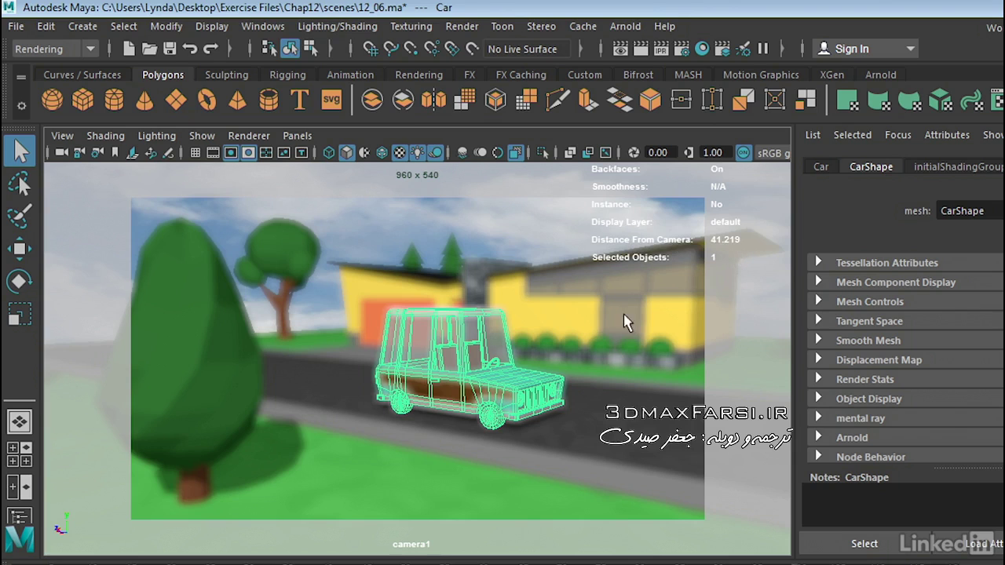
pyautogui.click(563, 323)
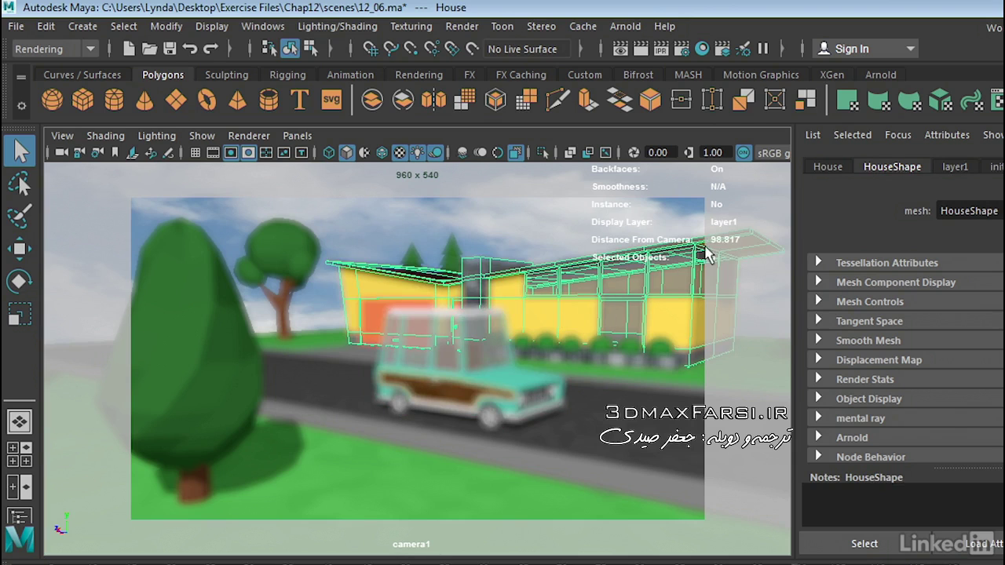
pyautogui.click(201, 350)
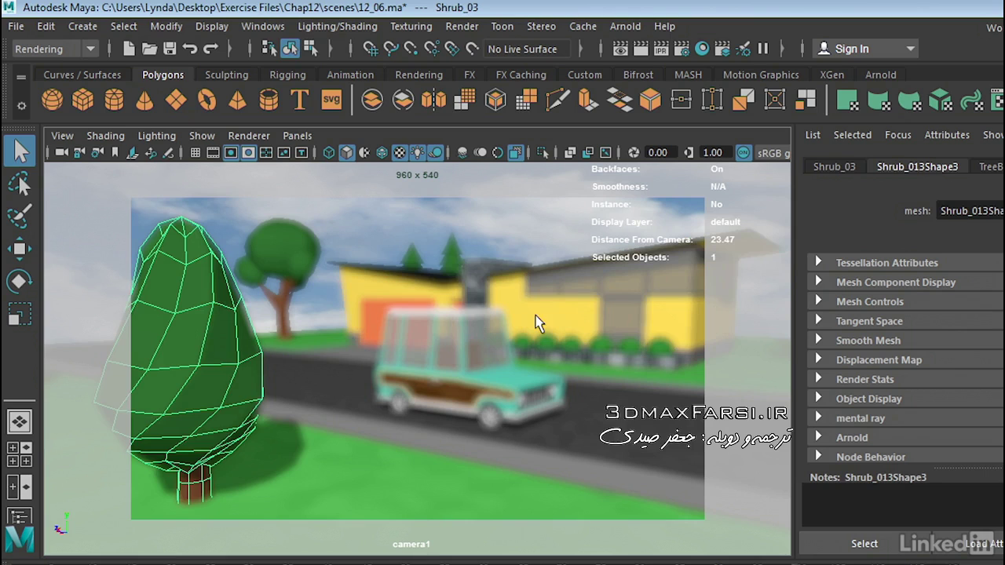
pyautogui.click(492, 345)
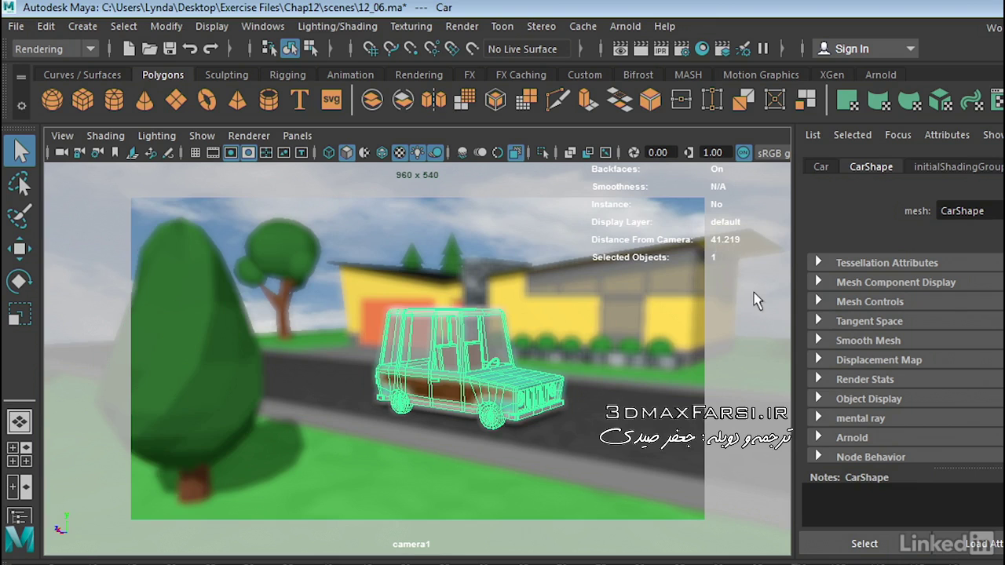
pyautogui.click(62, 135)
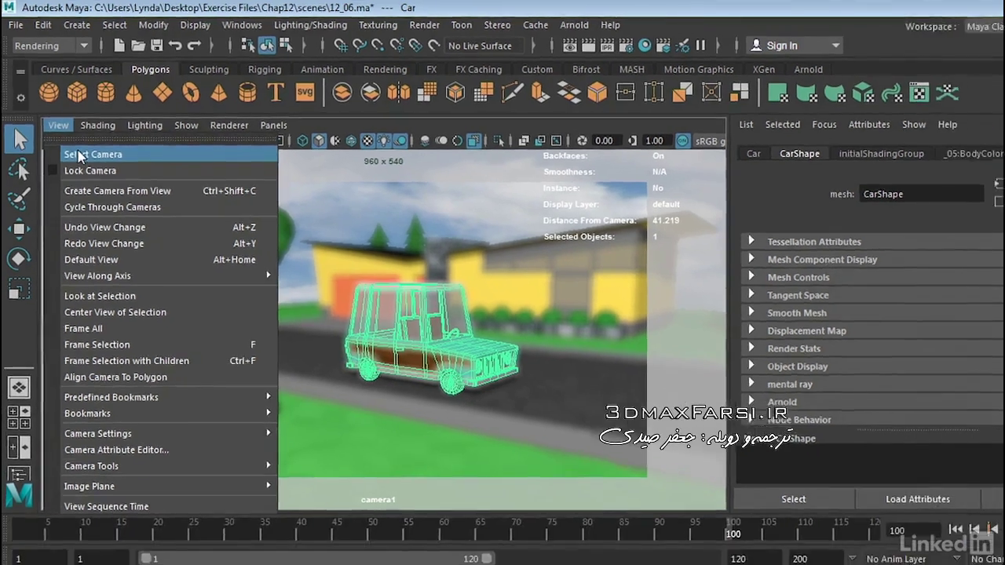
# Reselect camera1 and set its Focus Distance to 41.2 to focus on the car
pyautogui.click(86, 168)
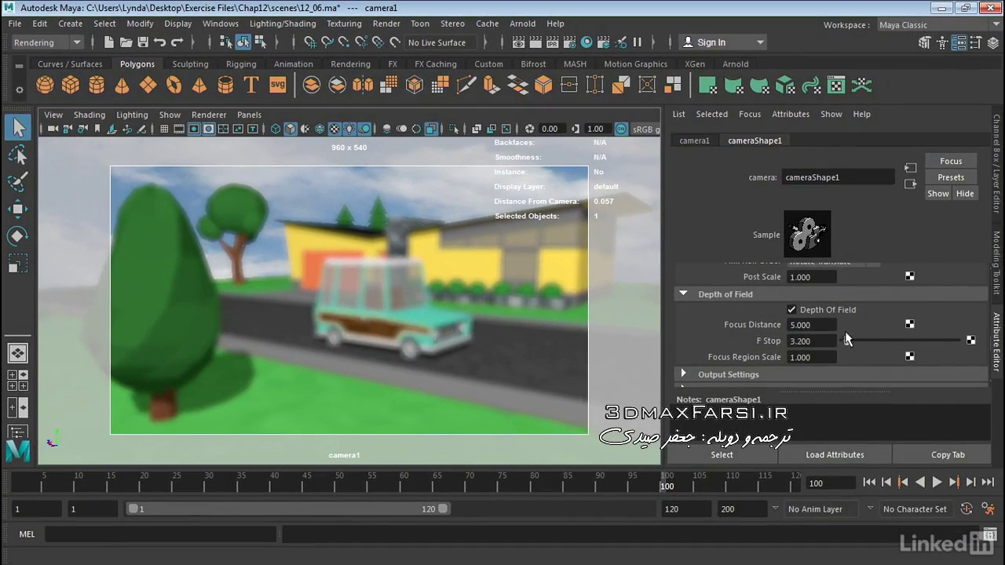
pyautogui.click(809, 325)
pyautogui.write('41.2')
pyautogui.press('Return')
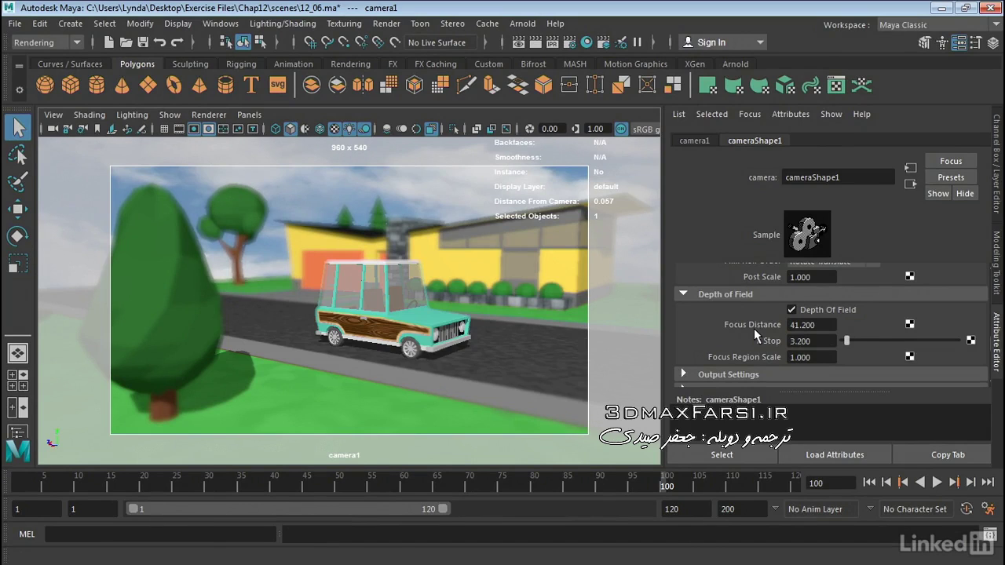
# Test Focus Distance 98 on the house, then restore it to 41.2
pyautogui.click(821, 330)
pyautogui.write('98')
pyautogui.press('Return')
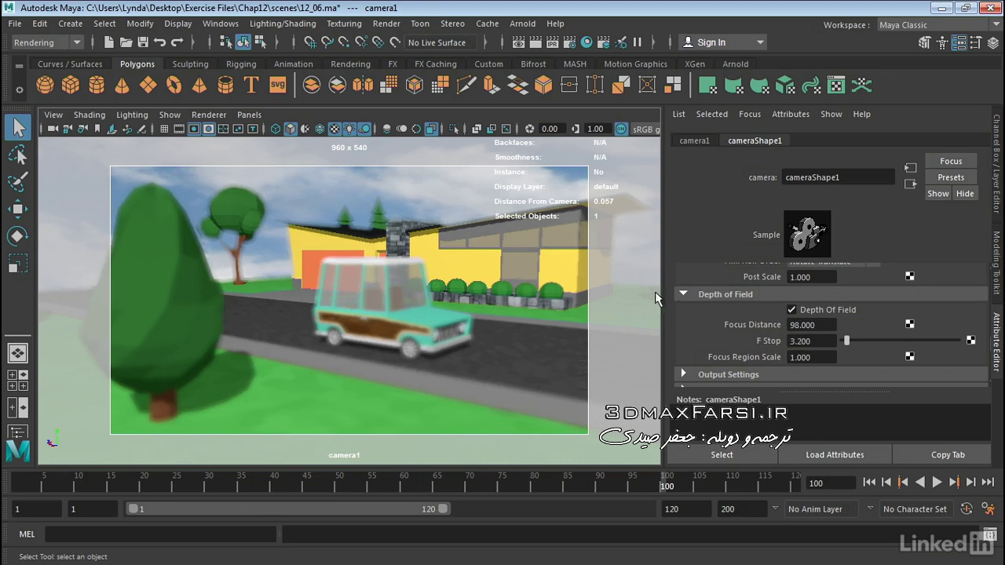
pyautogui.click(815, 325)
pyautogui.write('41.')
pyautogui.write('2')
pyautogui.press('Return')
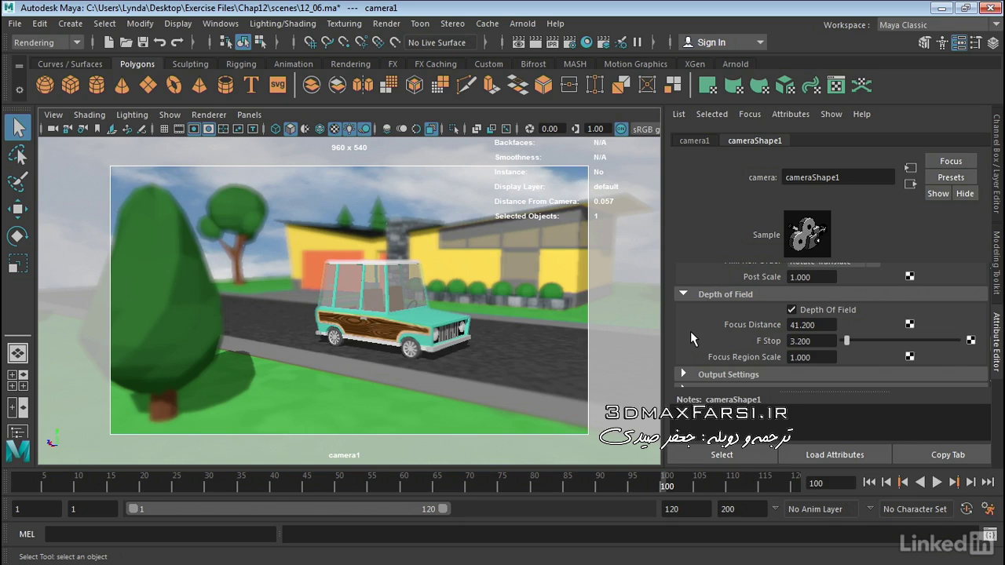
pyautogui.click(817, 340)
# Try F Stop values 11 and 2, then settle on F Stop 4
pyautogui.write('11')
pyautogui.press('Return')
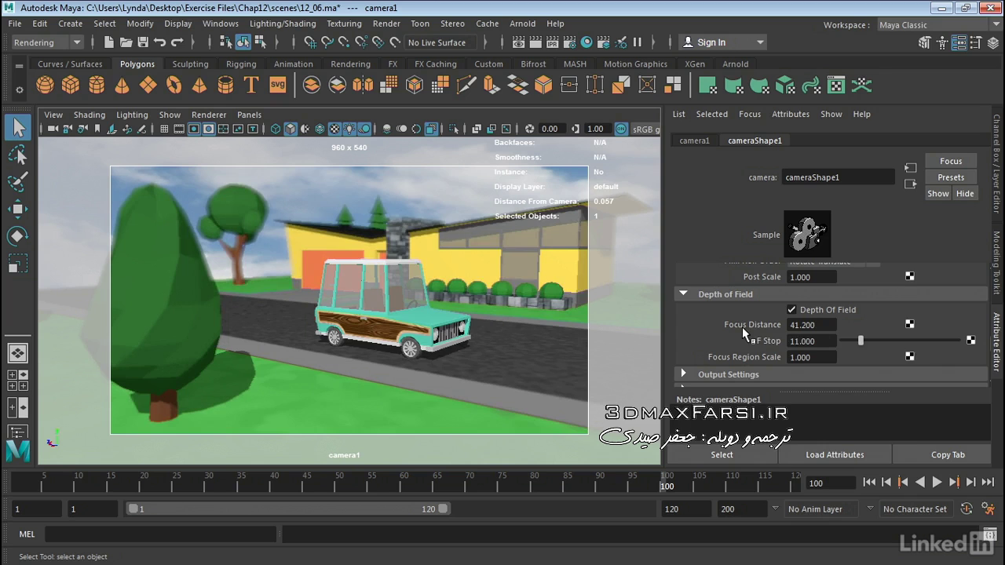
pyautogui.click(817, 341)
pyautogui.write('2')
pyautogui.press('Return')
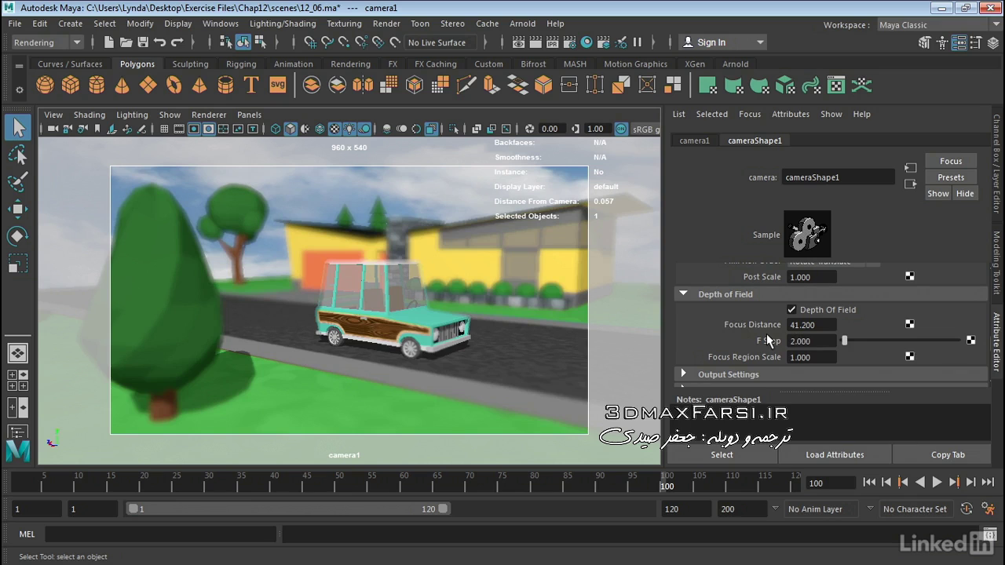
pyautogui.click(791, 341)
pyautogui.write('1')
pyautogui.press('Return')
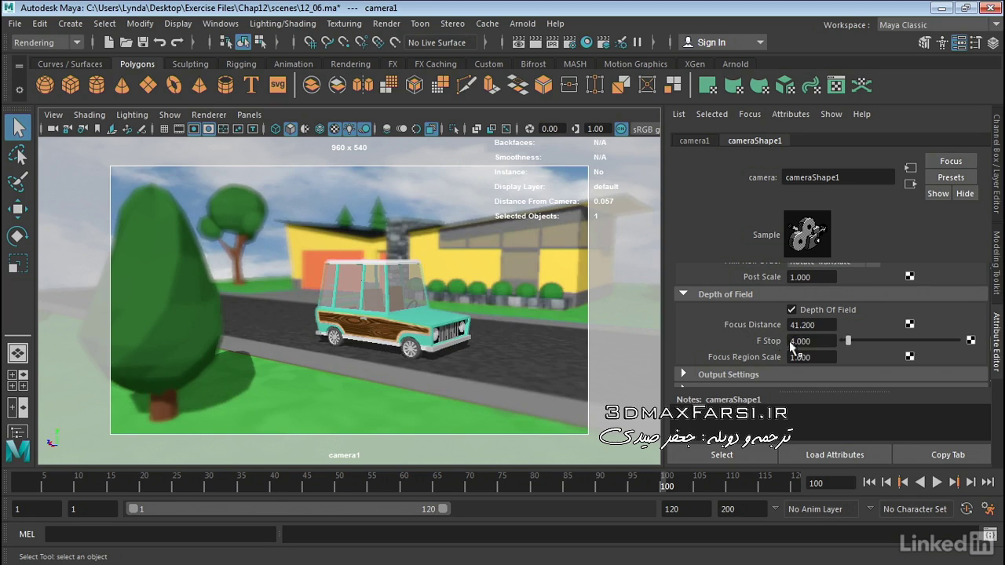
# Test Focus Region Scale 0.5 and 4, reset it to 1, and render the frame
pyautogui.press('Tab')
pyautogui.write('0.5')
pyautogui.press('Return')
pyautogui.doubleClick(793, 356)
pyautogui.write('4')
pyautogui.press('Return')
pyautogui.doubleClick(822, 358)
pyautogui.write('1')
pyautogui.press('Return')
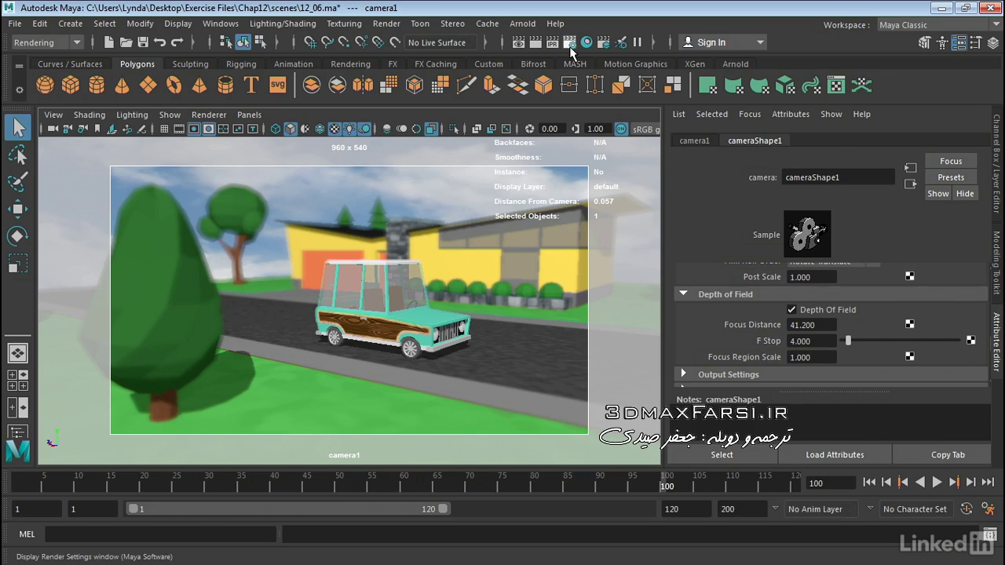
pyautogui.click(536, 43)
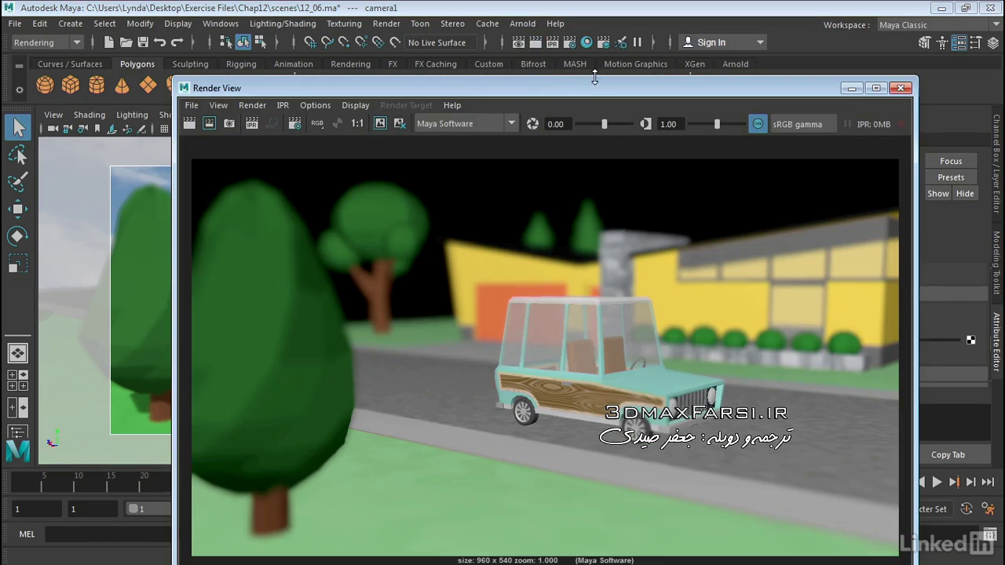
pyautogui.moveTo(573, 95); pyautogui.dragTo(560, 70)
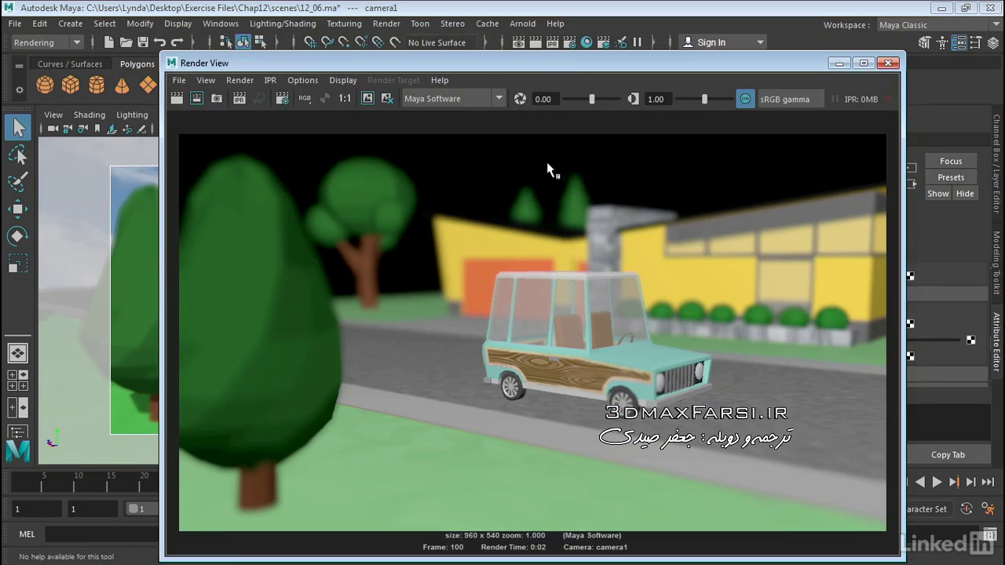
pyautogui.click(887, 64)
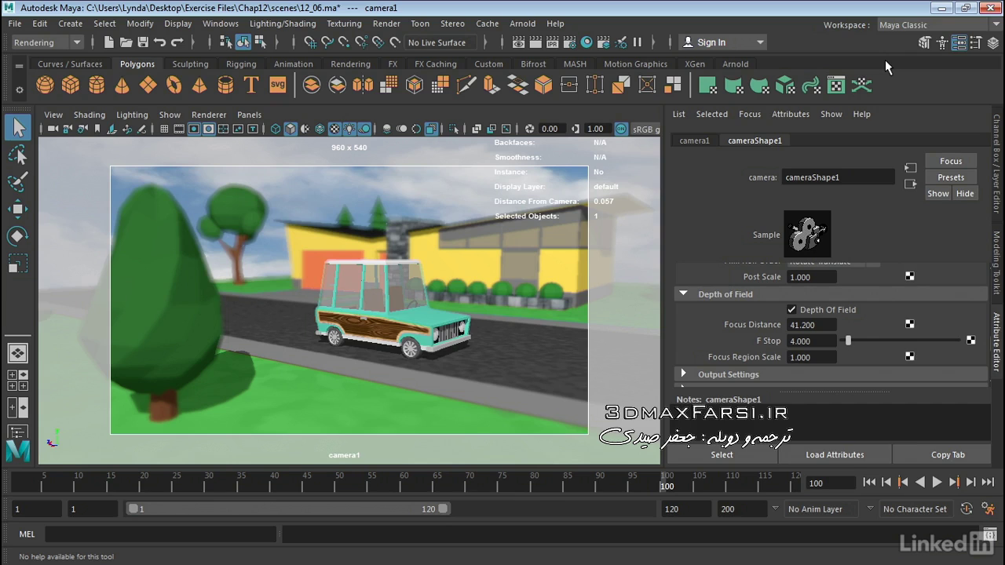